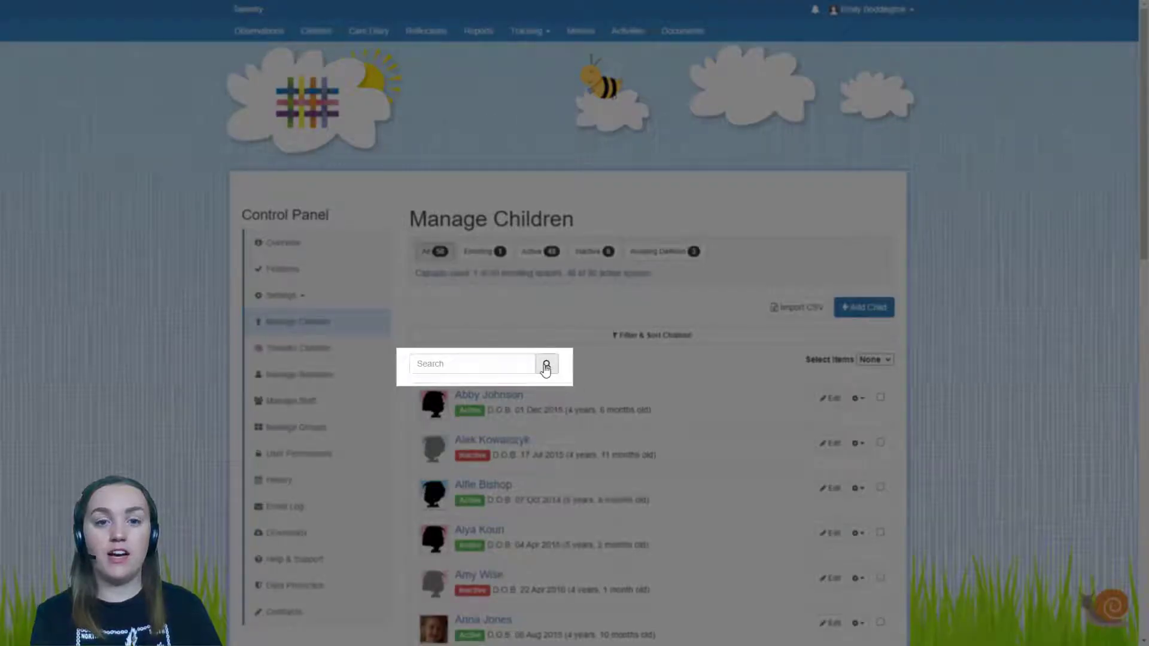
left_click(502, 361)
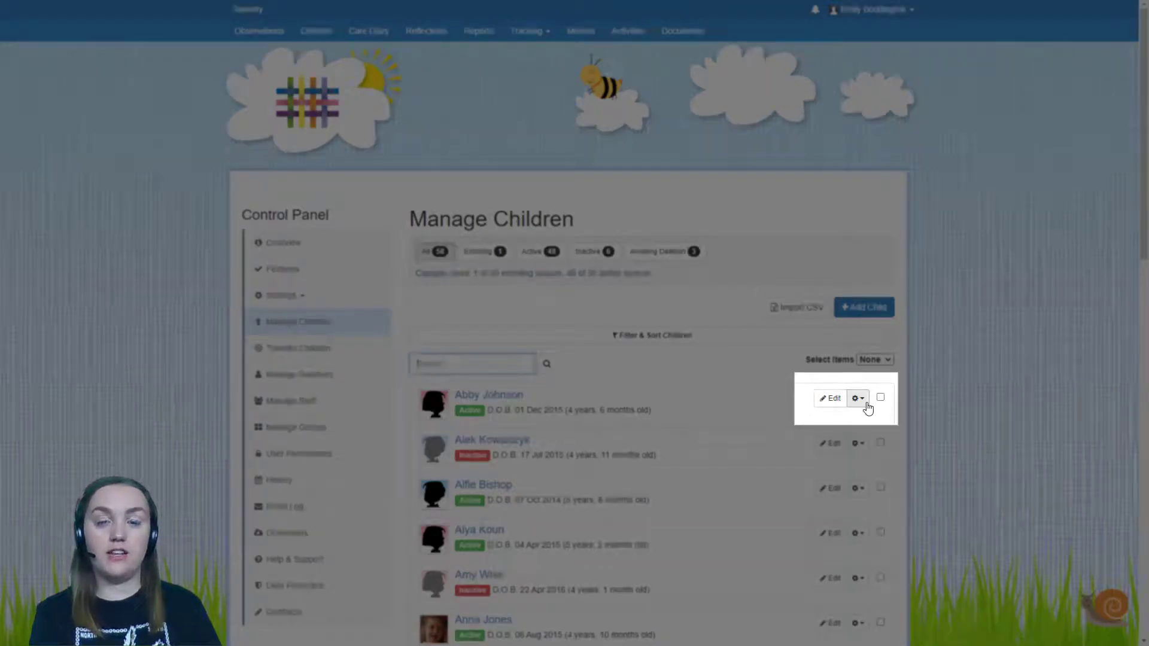
left_click(859, 399)
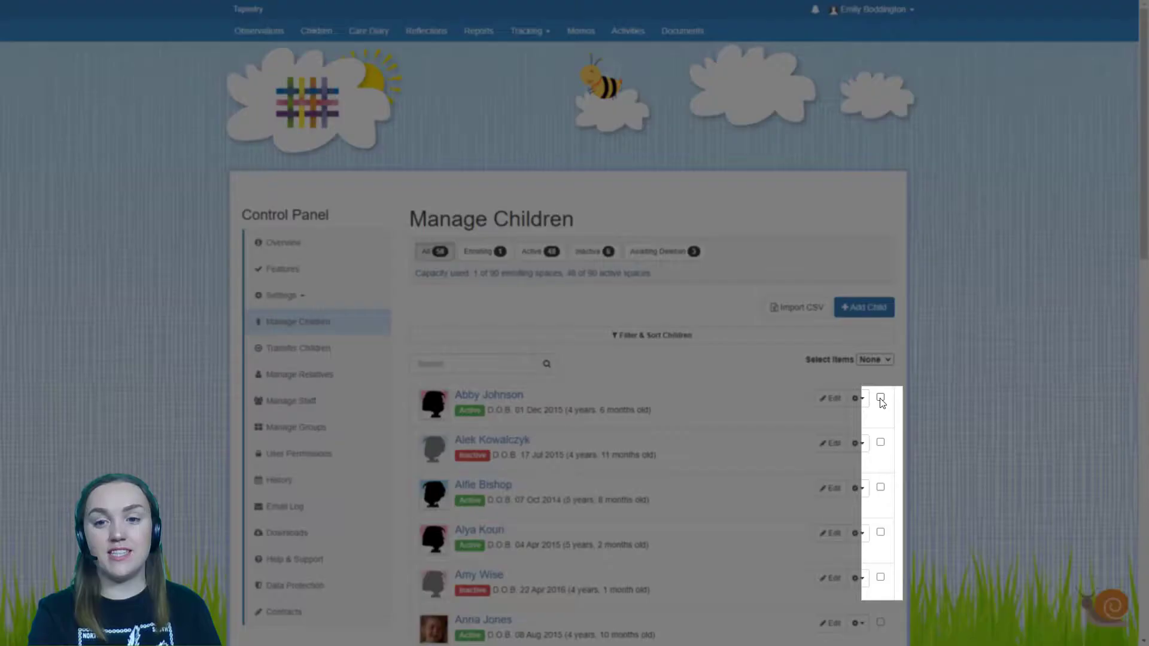
Step: Tick the first, third and fourth children in the Manage Children list individually
left_click(880, 399)
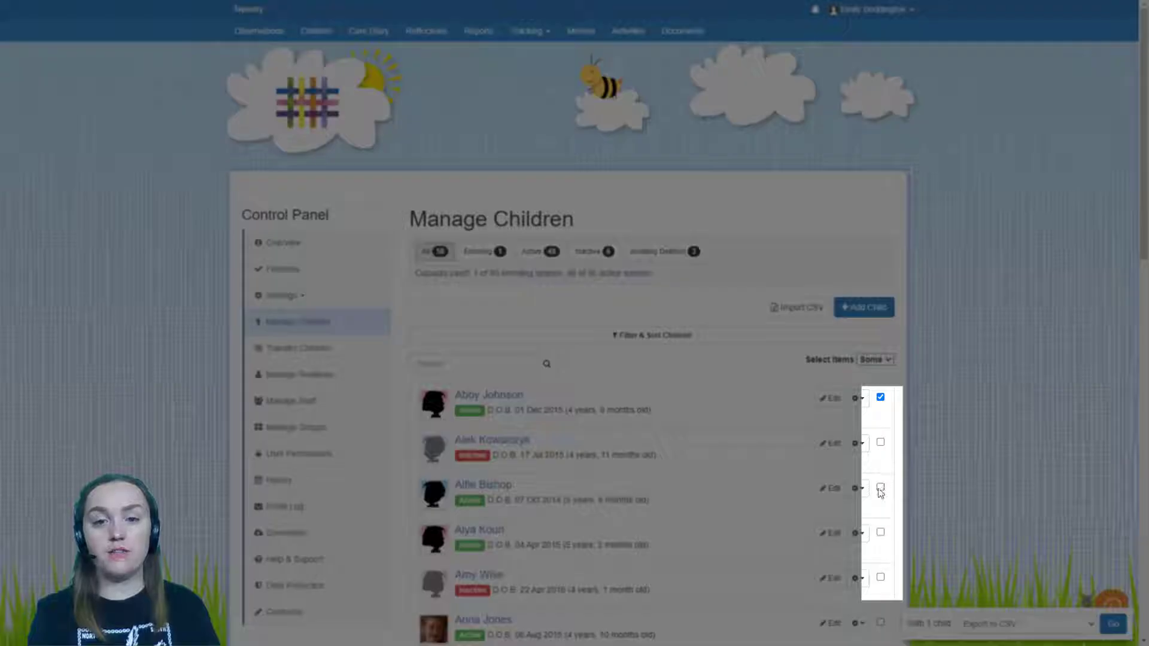
left_click(881, 488)
left_click(881, 533)
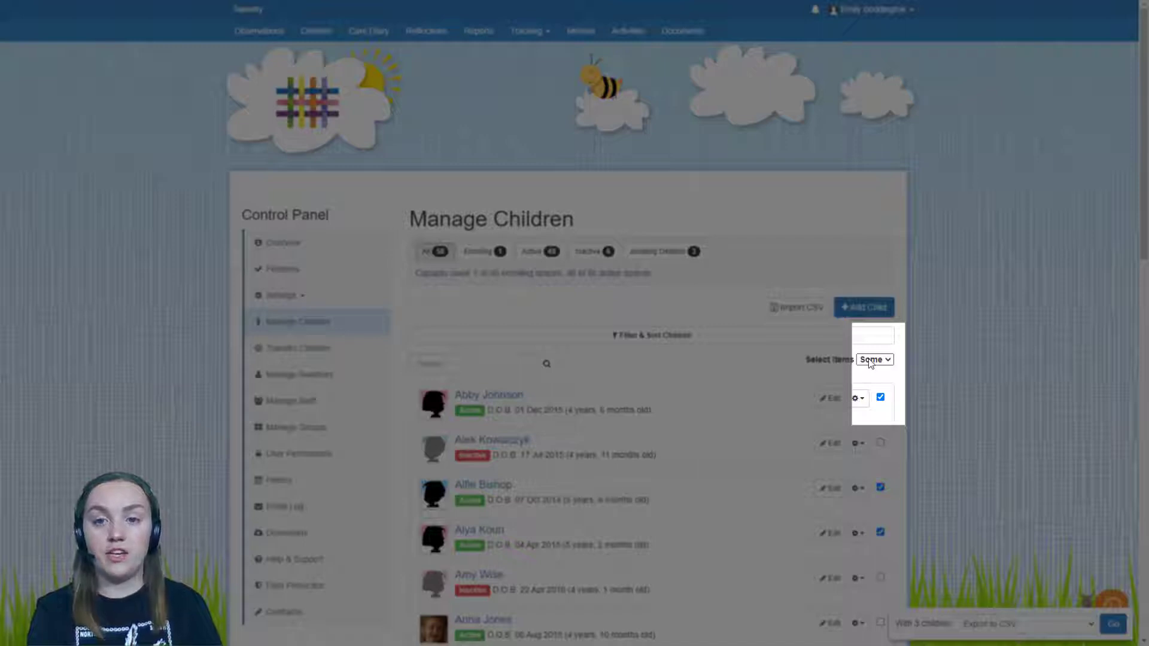
Step: Select all the children on the current page and check the page-size choices below the list
left_click(873, 359)
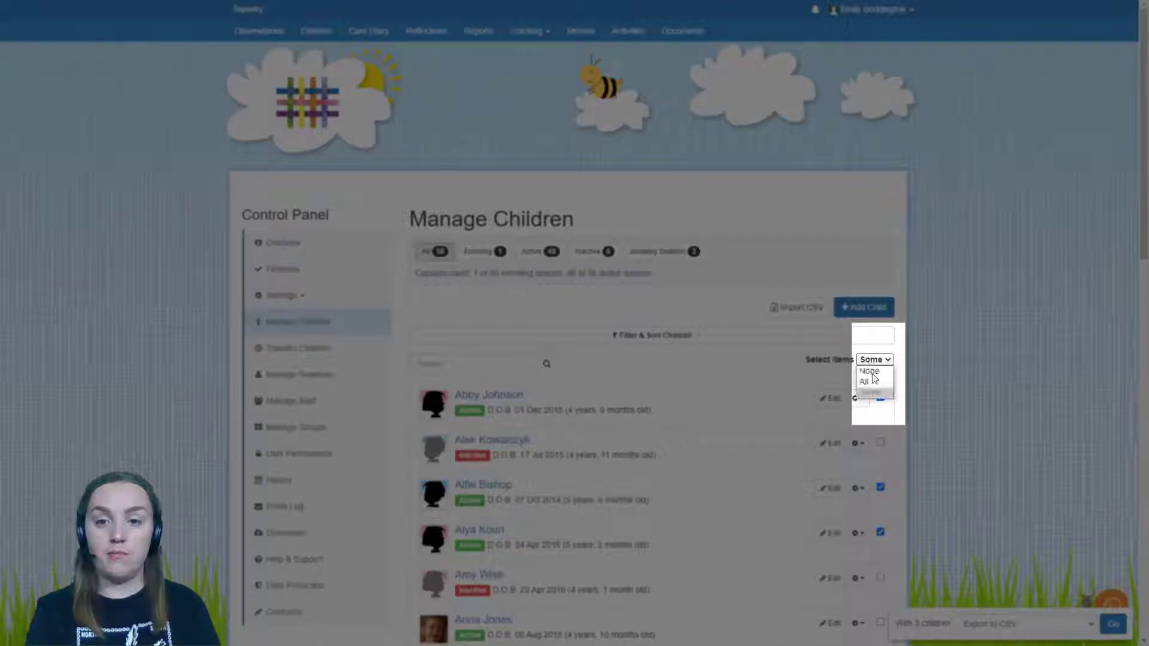
left_click(876, 382)
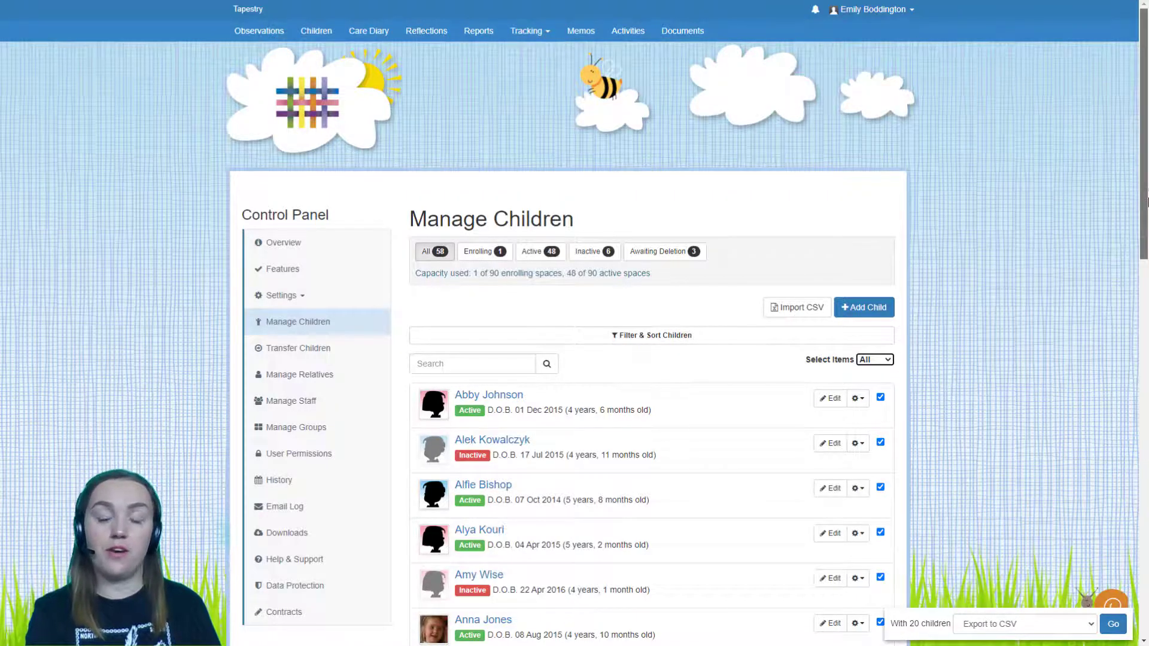
left_click_drag(1147, 203, 1147, 542)
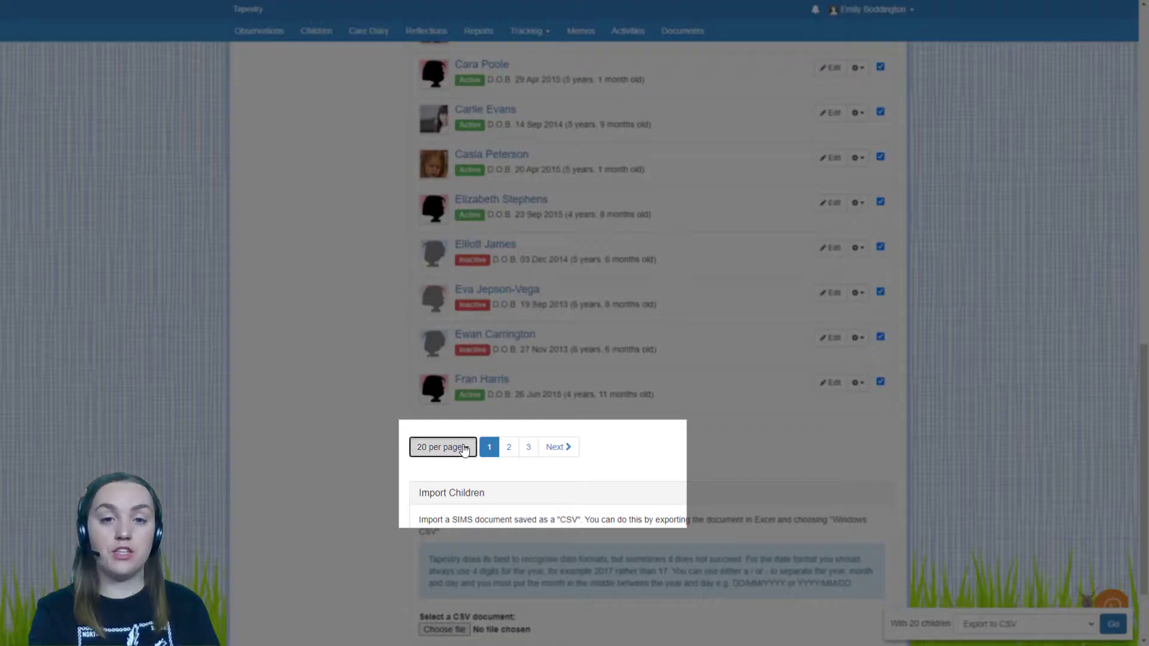
left_click(464, 449)
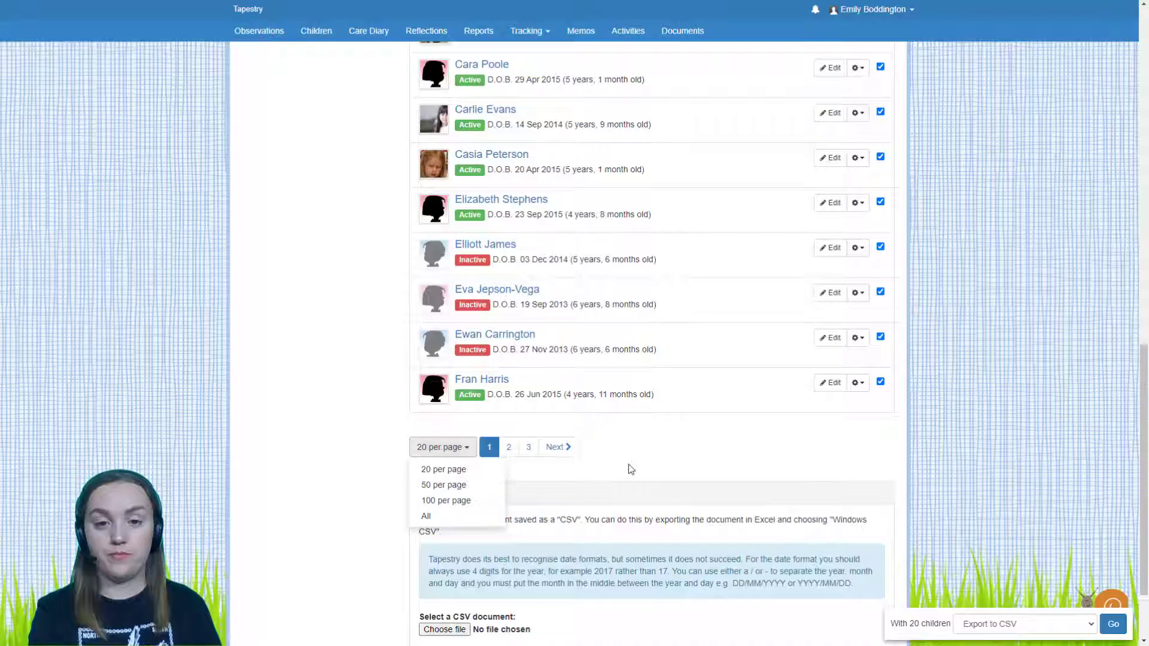
left_click(631, 470)
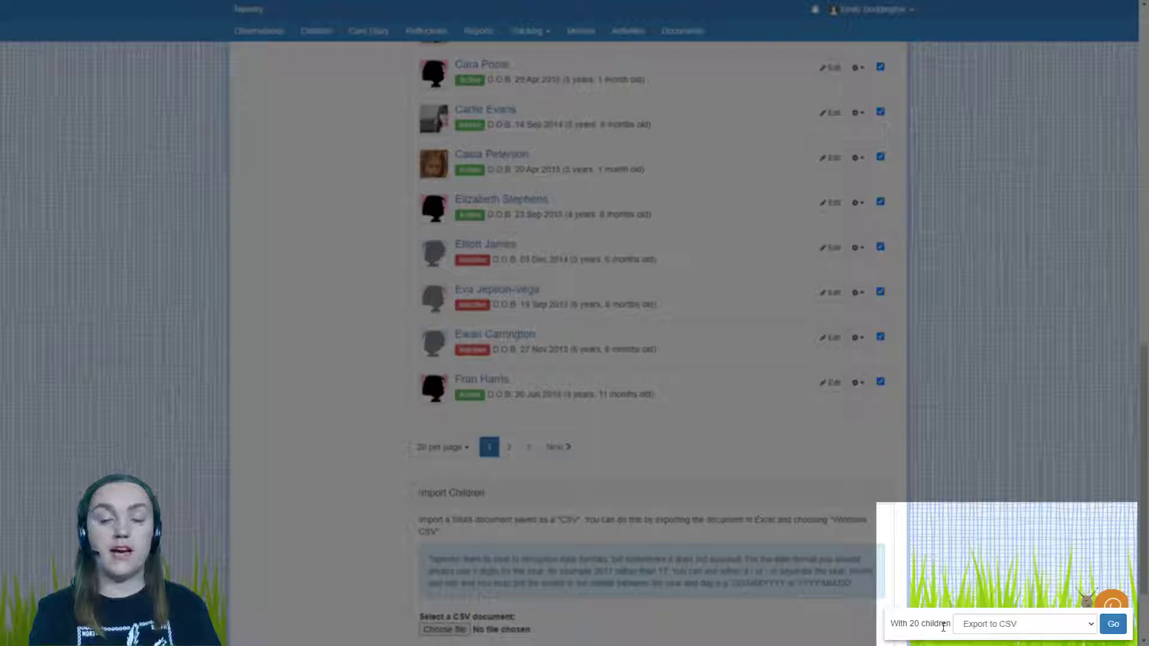
Step: Start the bulk action Export journals as PDFs for the selected children
left_click(1003, 625)
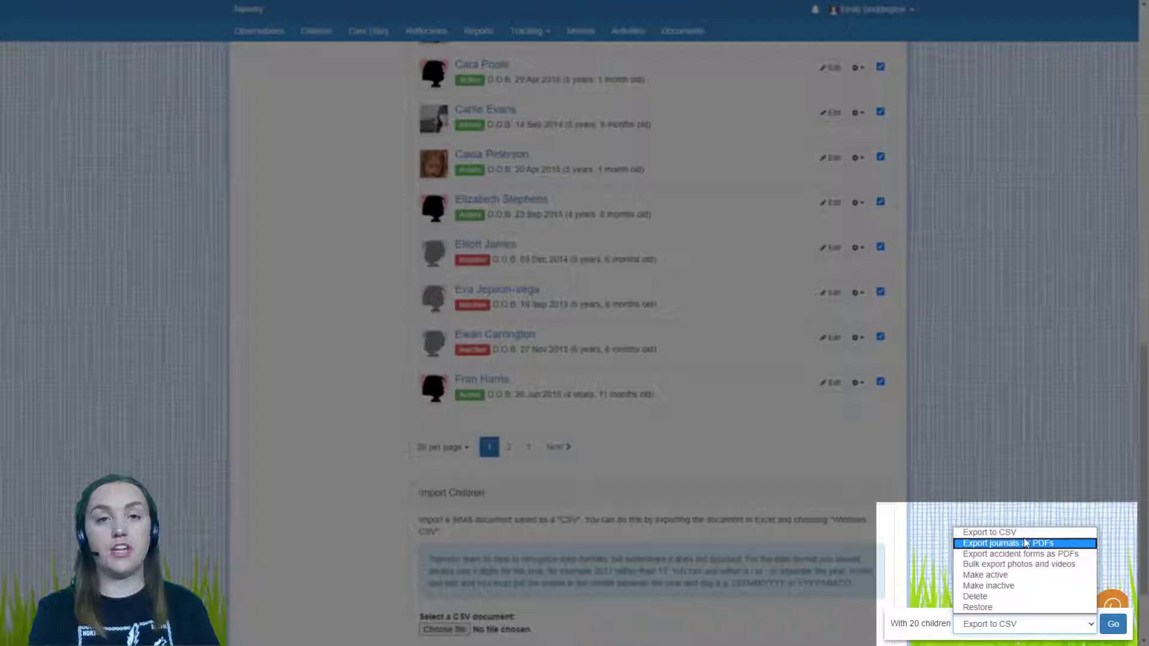
left_click(1025, 543)
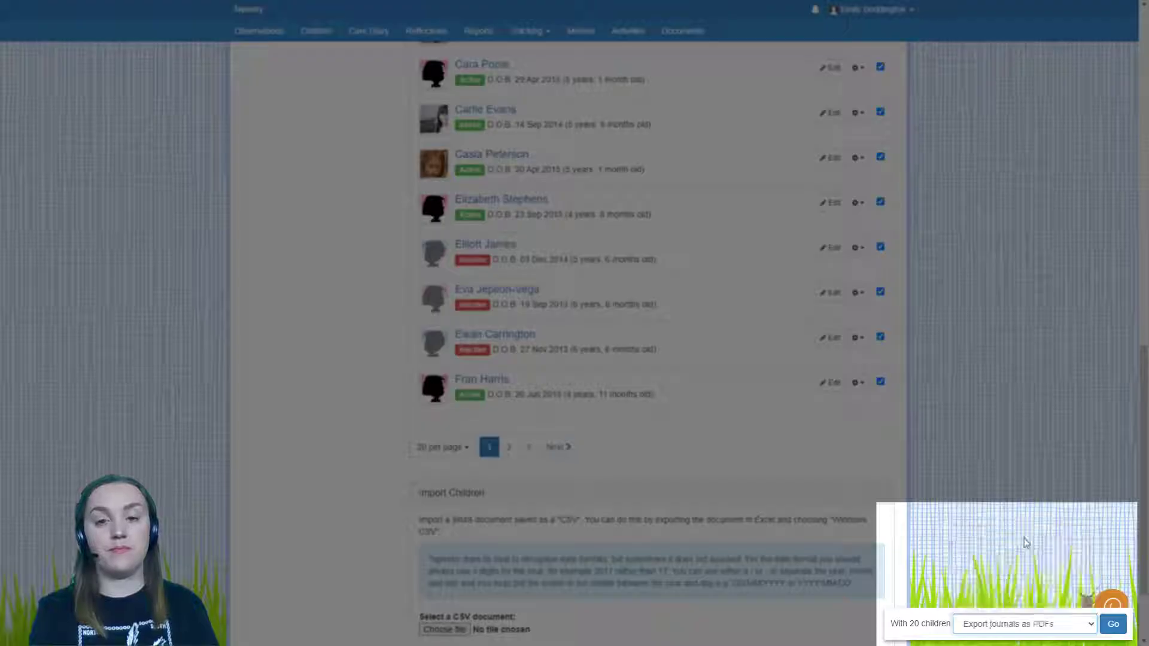
left_click(1112, 626)
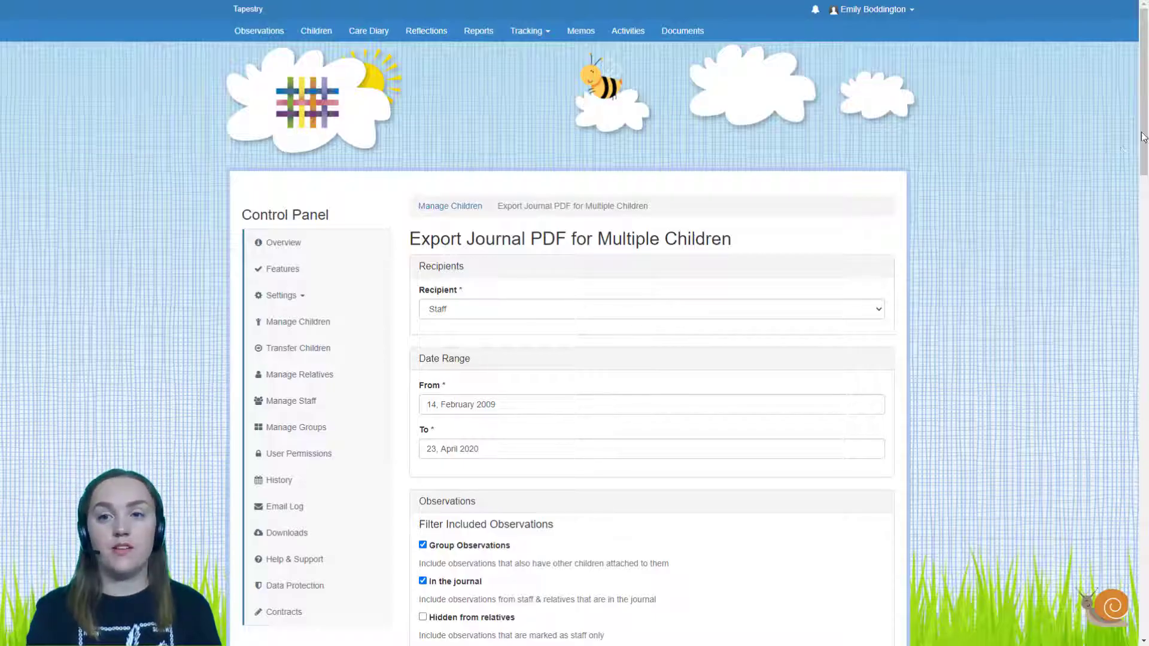
Step: Set the journal export's recipient to Relatives and allow the recipients to download the PDF
left_click_drag(1146, 124, 1147, 155)
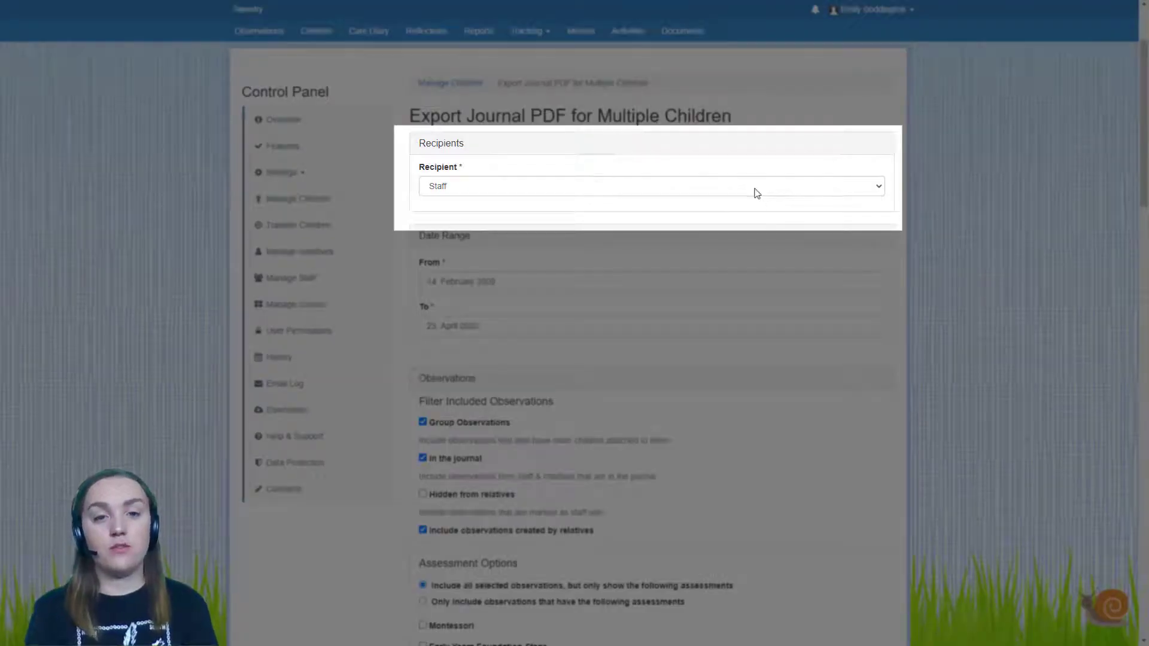
left_click(754, 189)
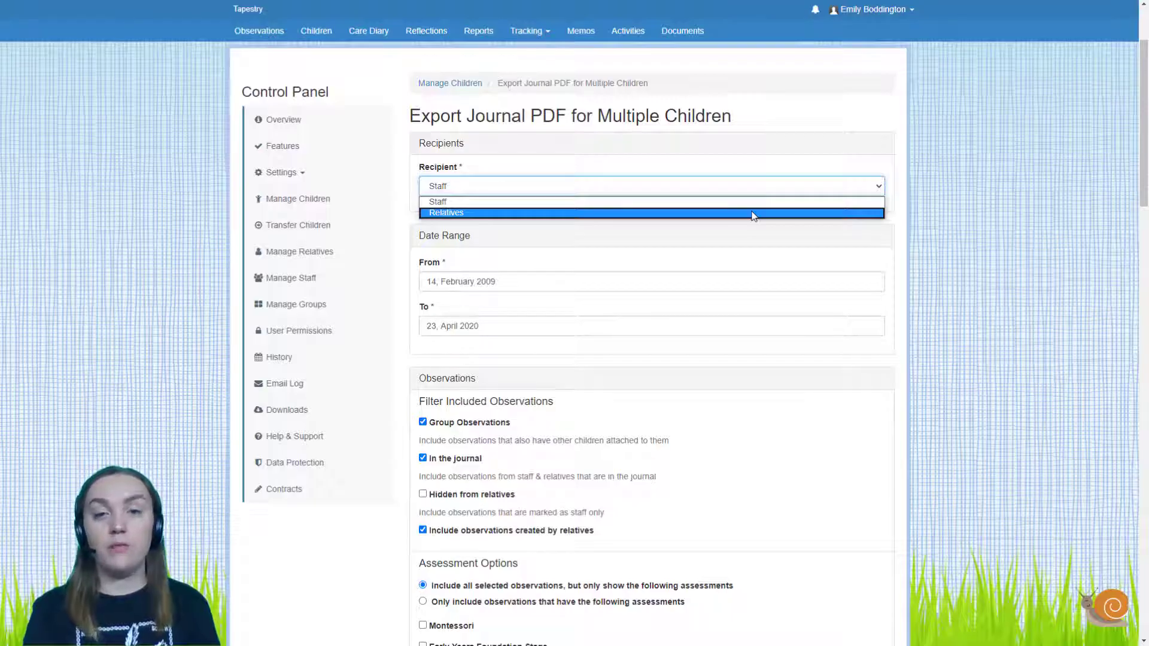
left_click(754, 214)
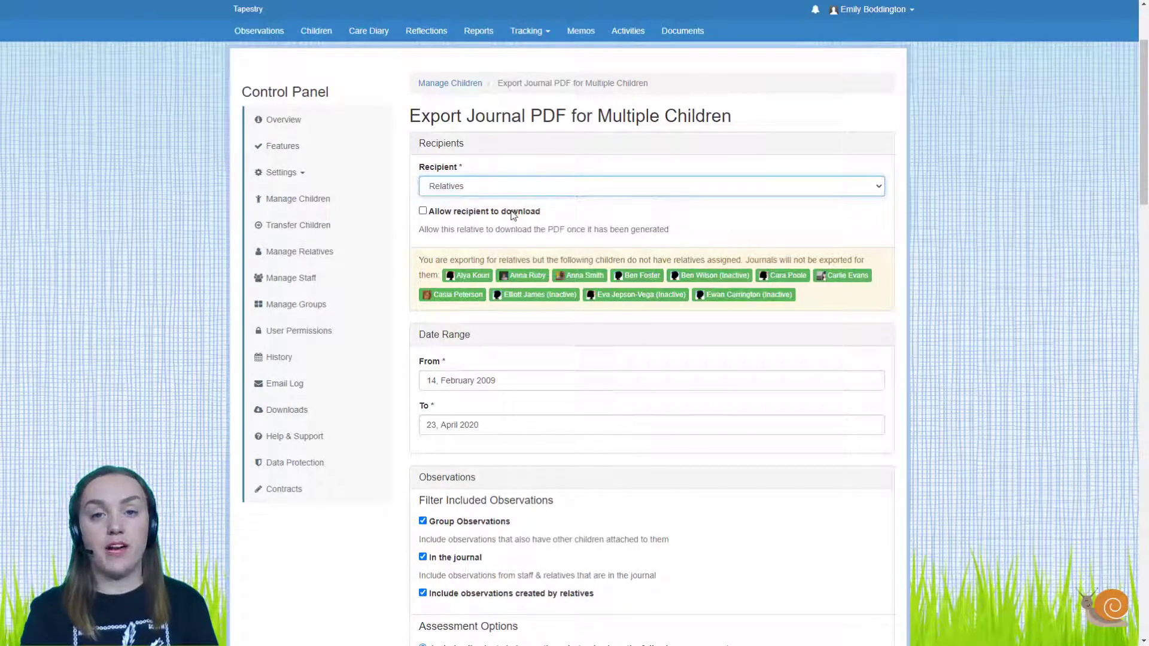
left_click(513, 214)
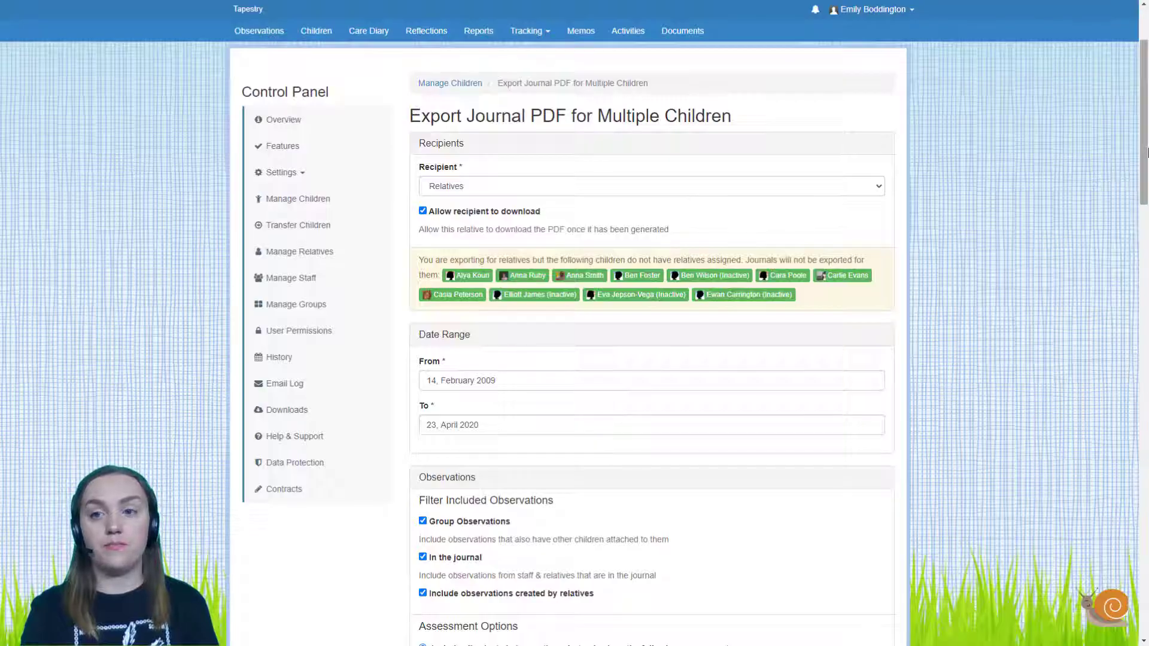
Step: Examine the export form's date range, observation filters, assessment options, reports, cover page settings and journal format choices
scroll(1146, 153, "down", 3)
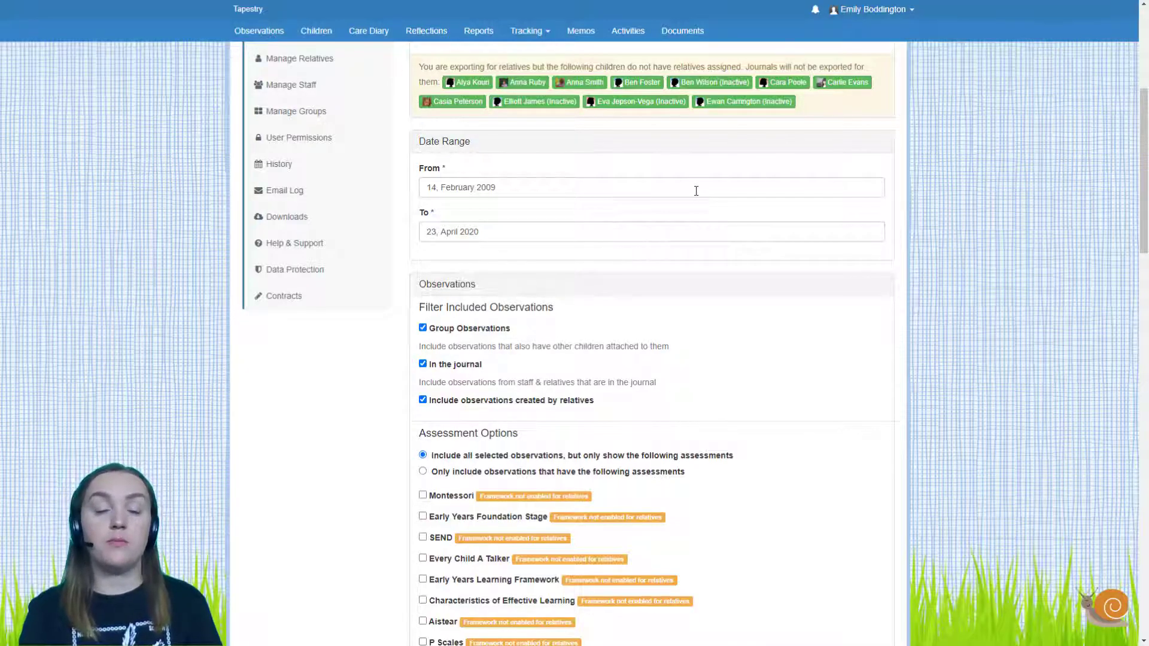
left_click(664, 185)
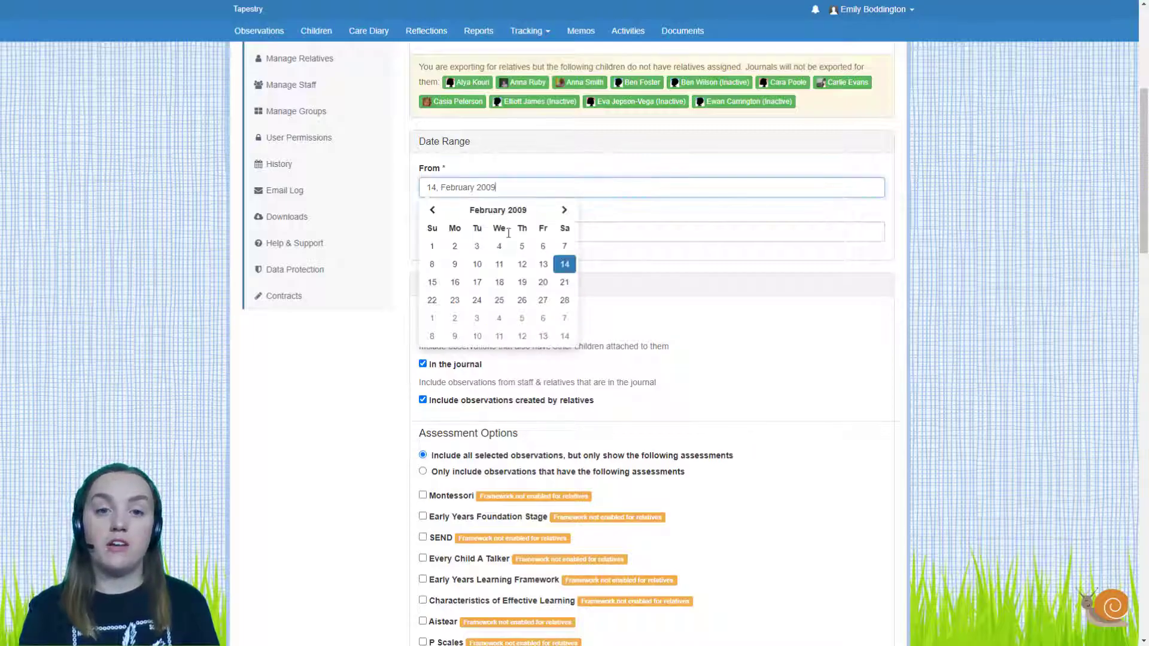
left_click(954, 187)
left_click_drag(1146, 189, 1146, 225)
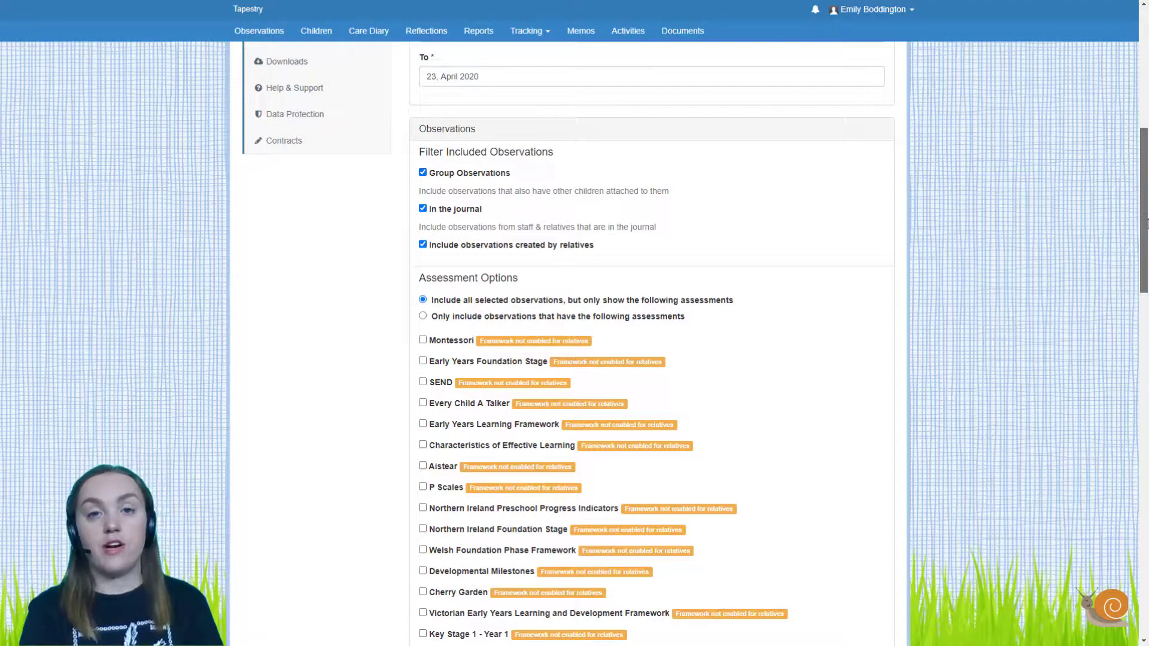
left_click_drag(1146, 223, 1146, 258)
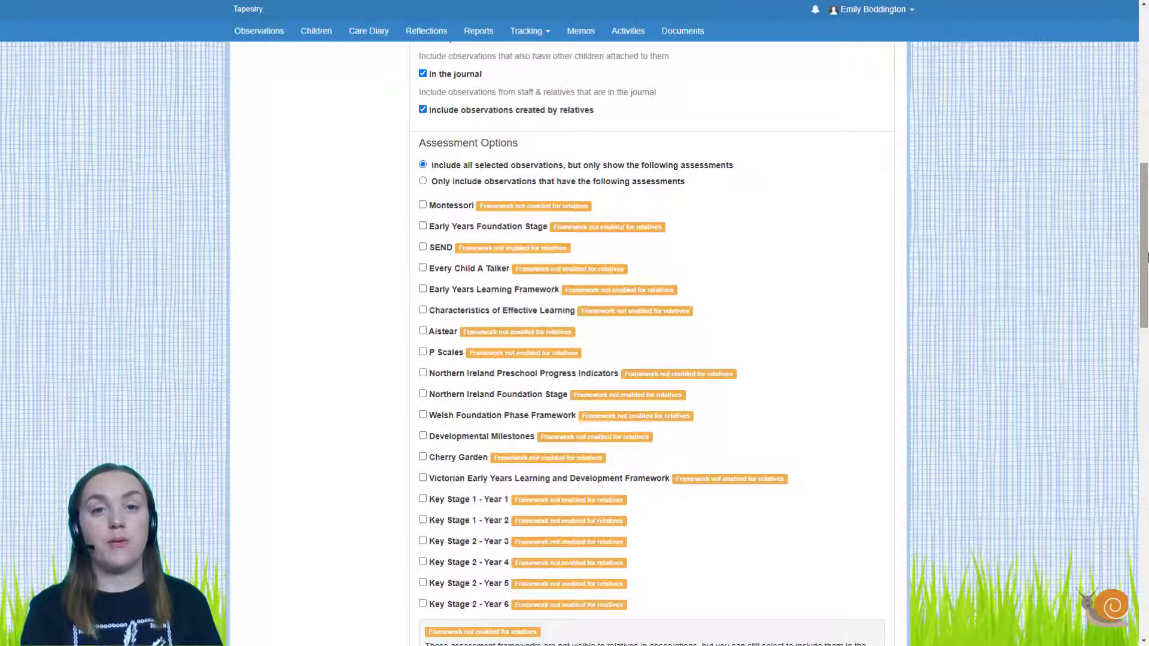
left_click_drag(1147, 258, 1147, 319)
left_click_drag(1147, 326, 1147, 430)
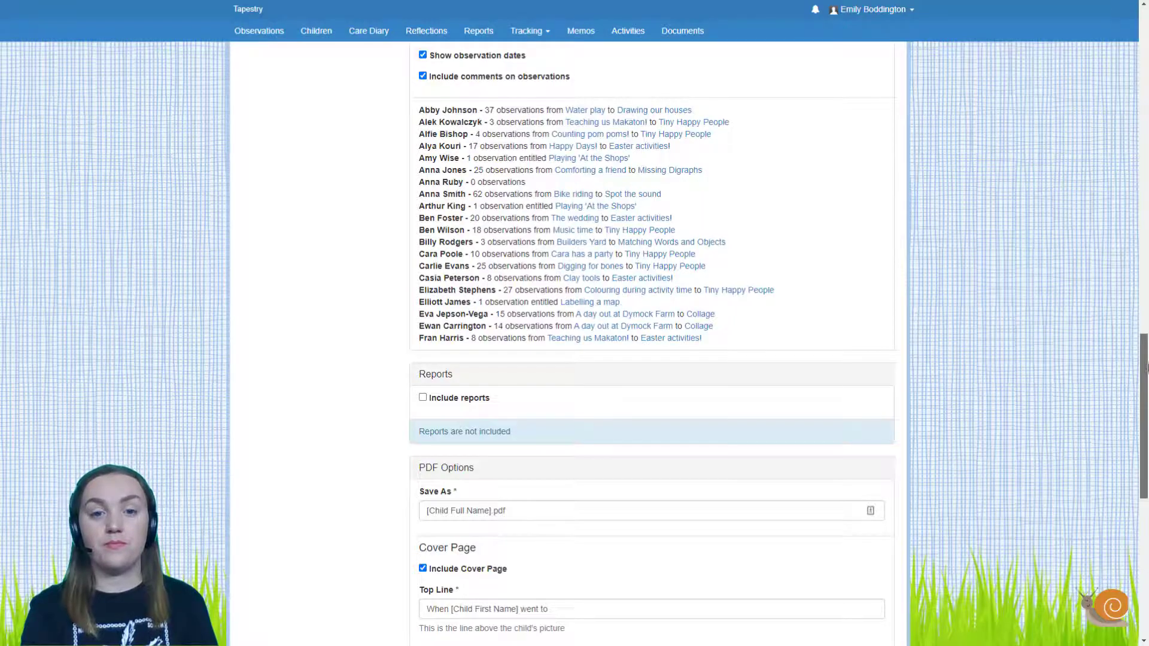
left_click_drag(1147, 377, 1145, 419)
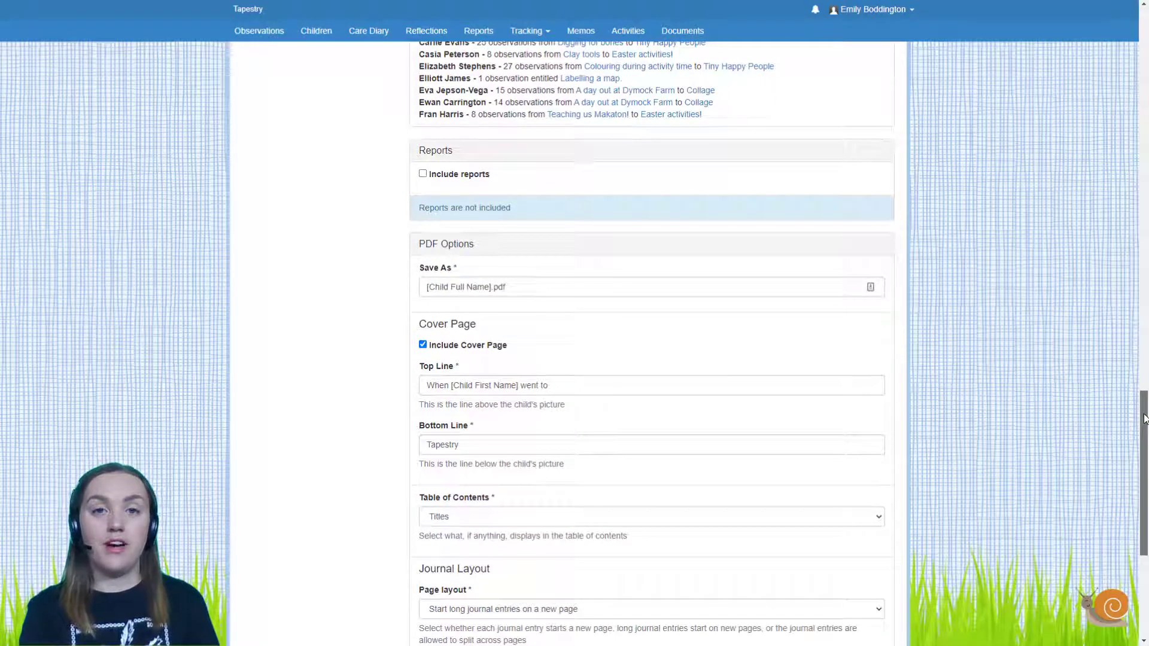
left_click_drag(1145, 419, 1100, 482)
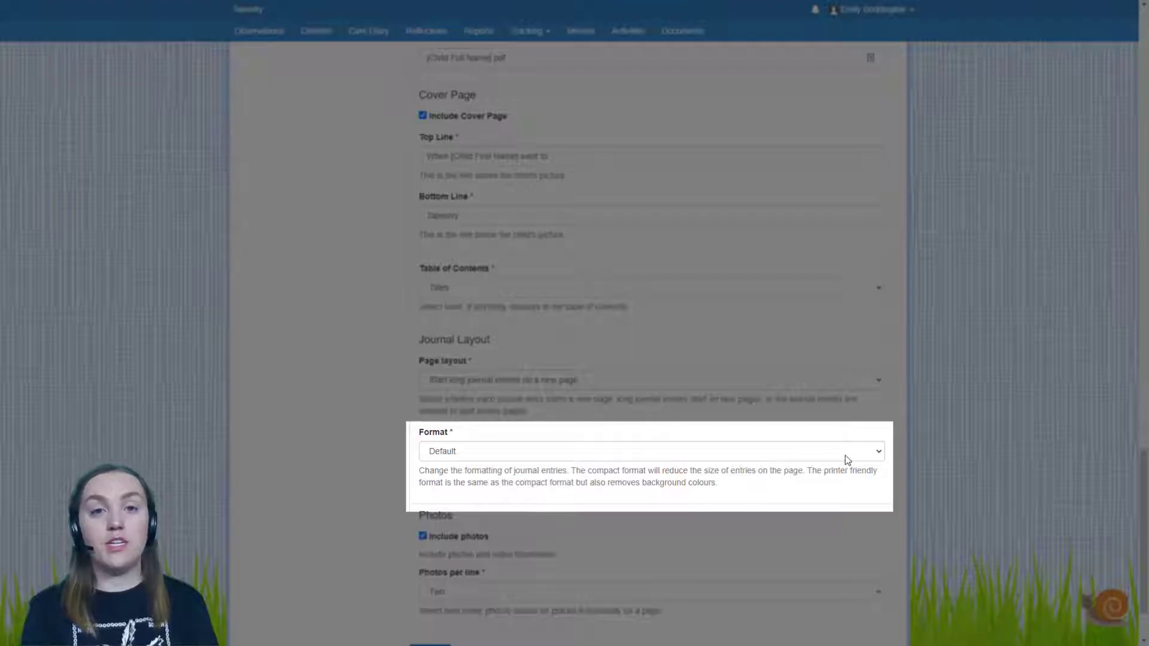
left_click(846, 456)
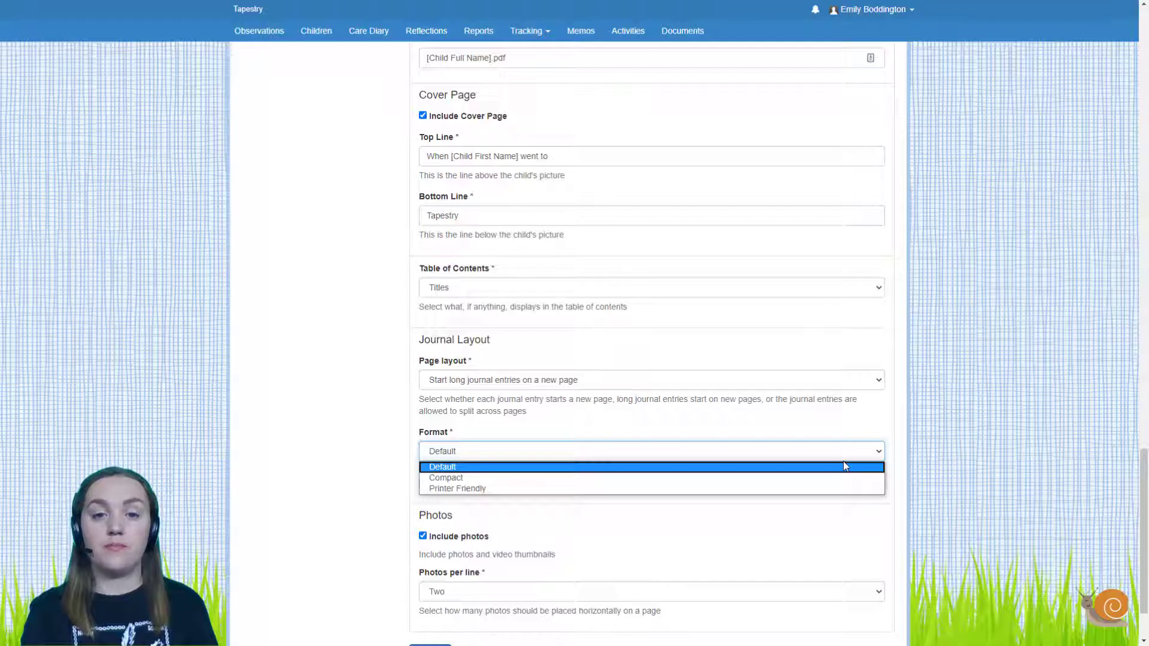
left_click(956, 424)
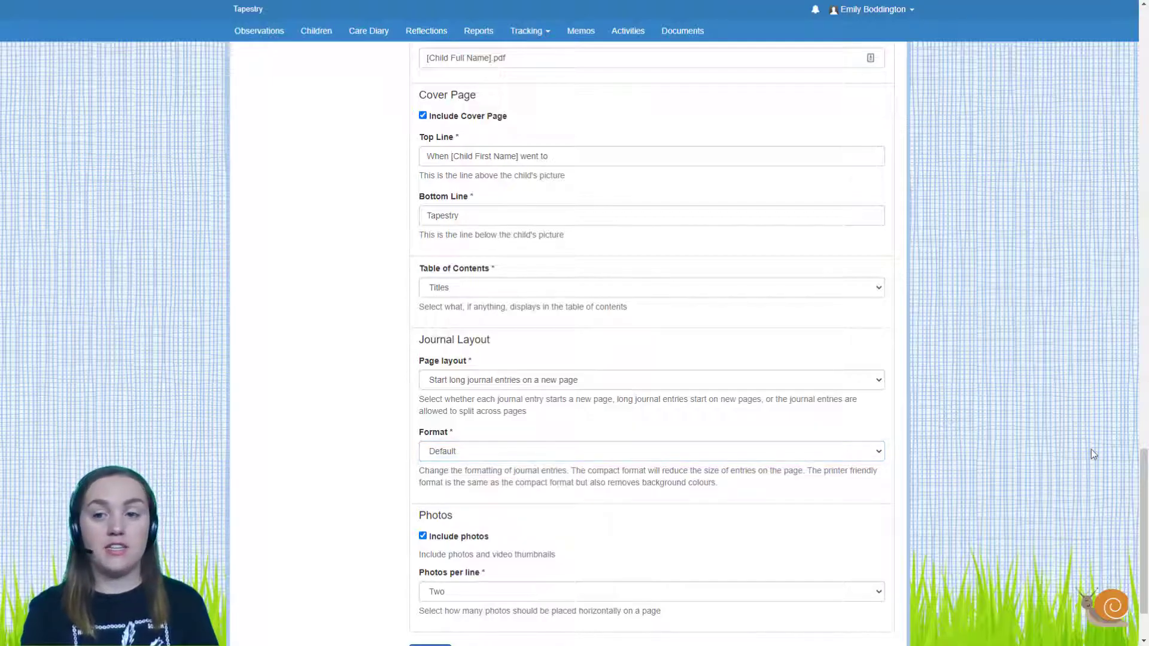
Step: Submit the journal PDF export and view the downloads list
left_click_drag(1147, 487, 1146, 510)
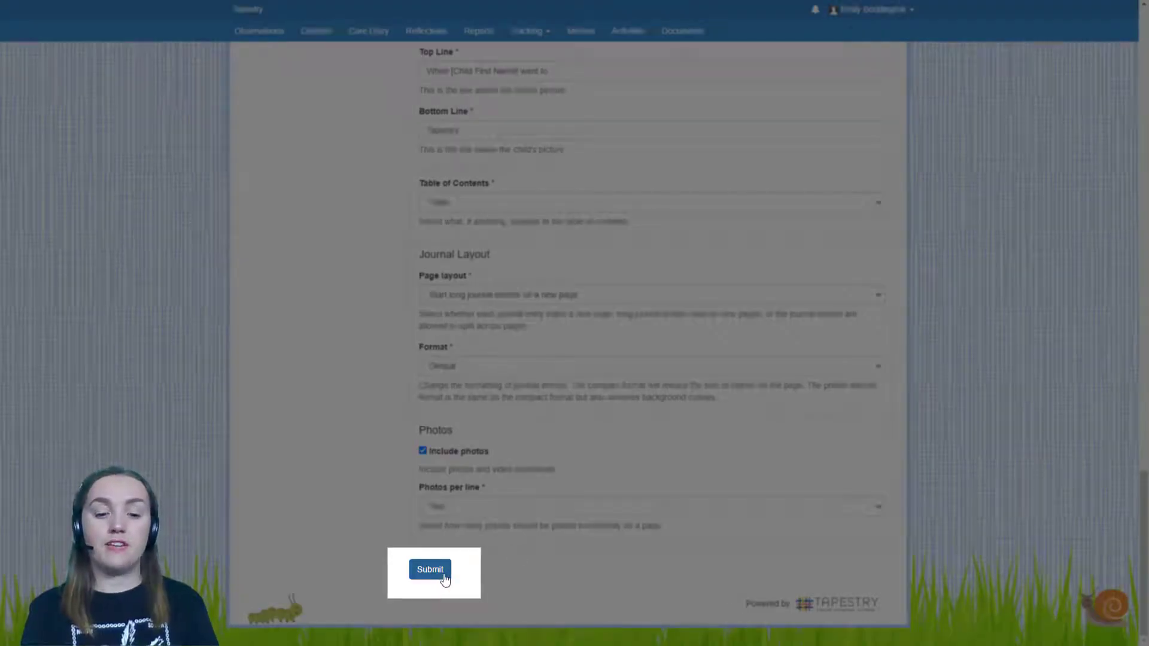
left_click(445, 576)
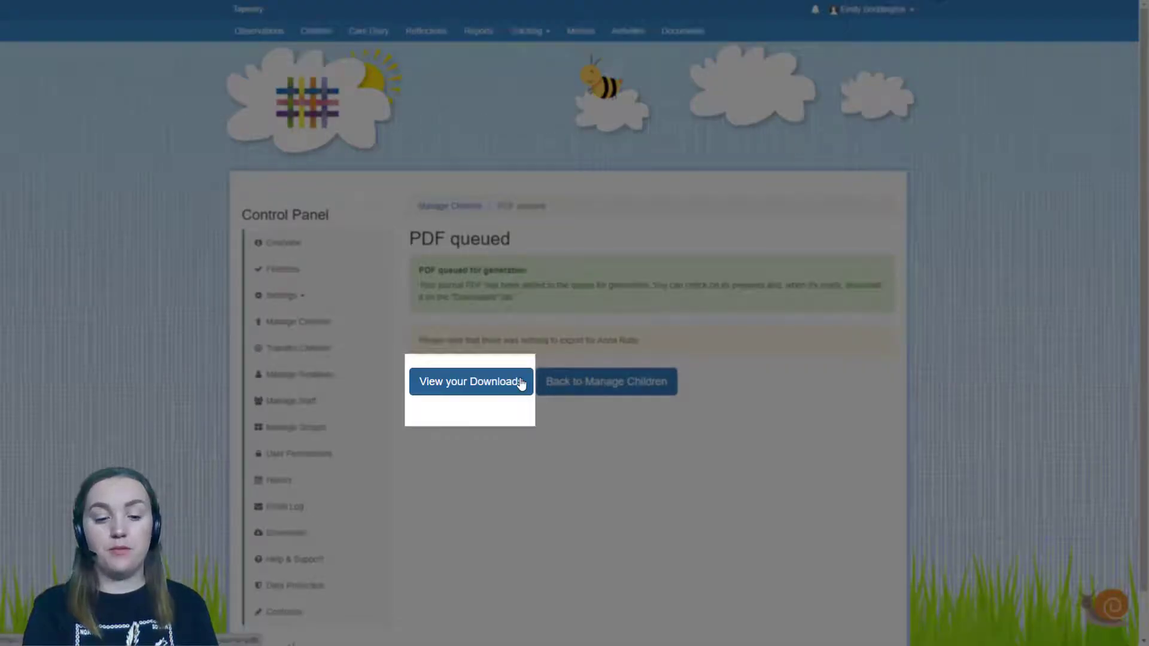
left_click(521, 384)
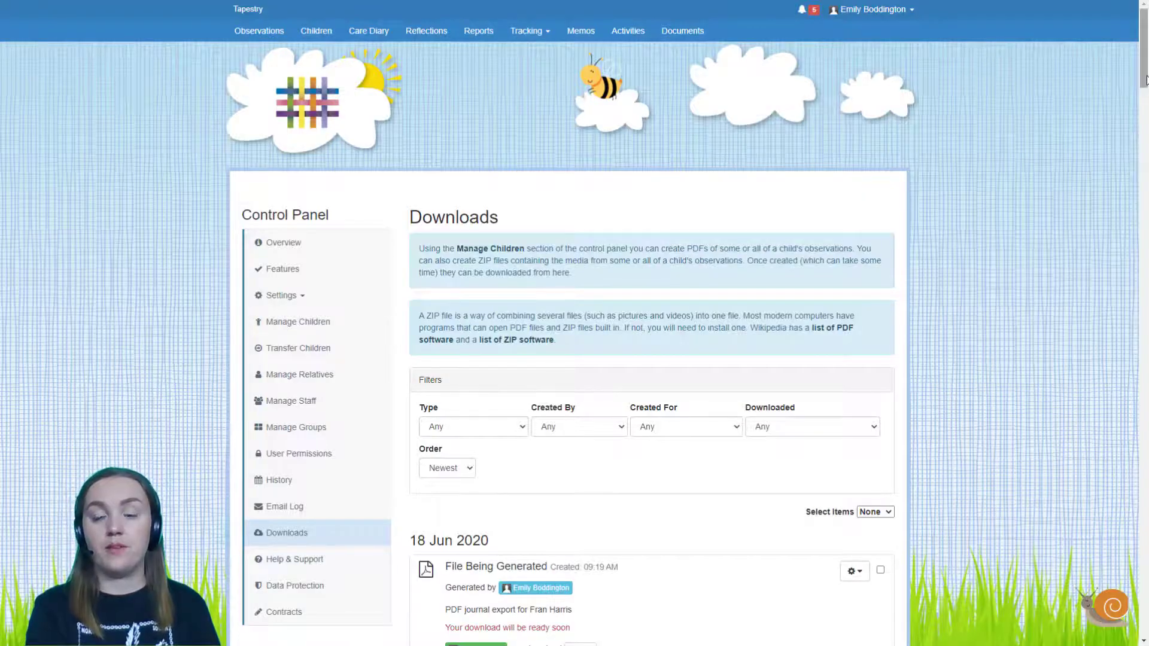
Step: Examine the journal exports in the downloads list and the extra actions offered for a finished PDF
left_click_drag(1146, 79, 1146, 118)
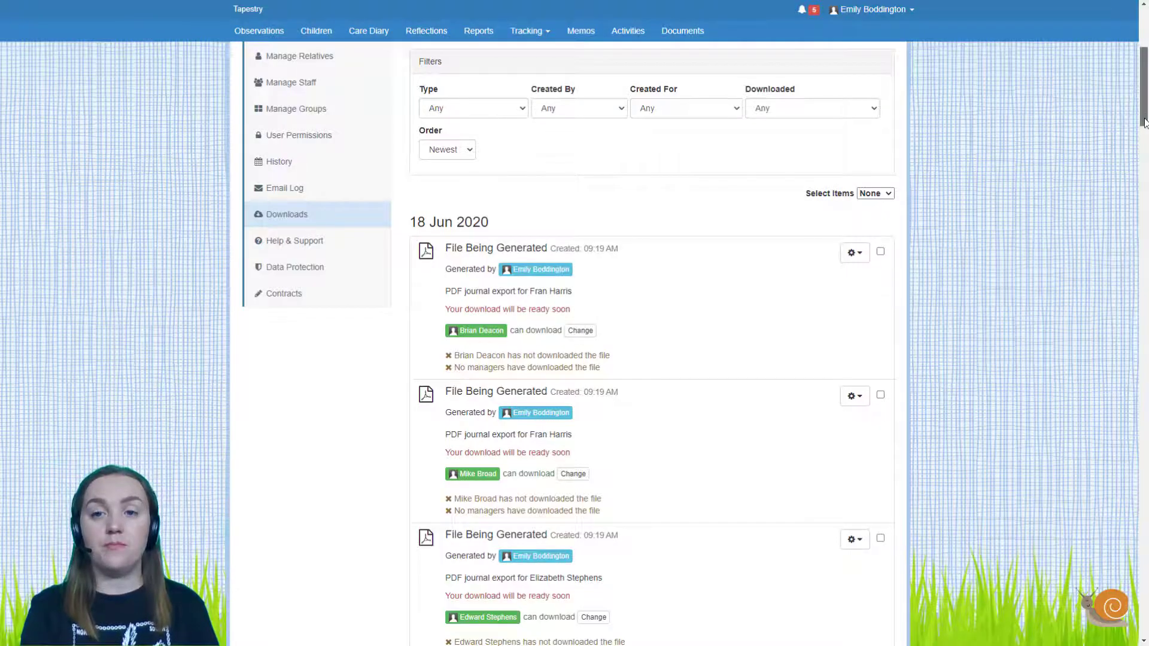
left_click_drag(1145, 127, 1145, 274)
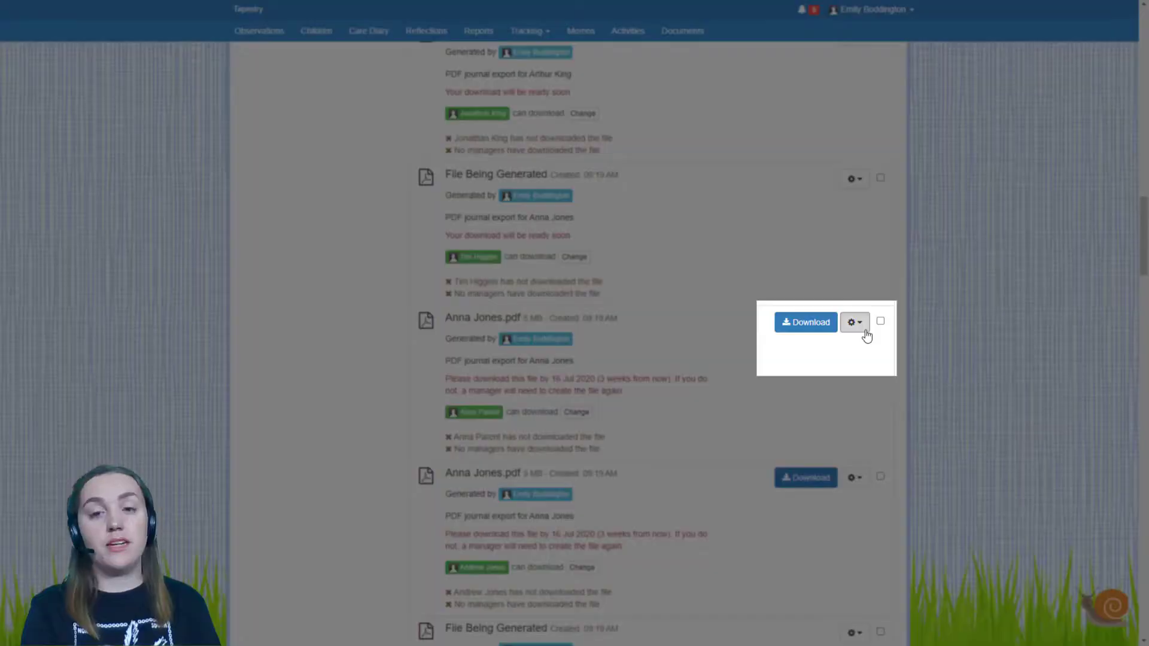
left_click(865, 331)
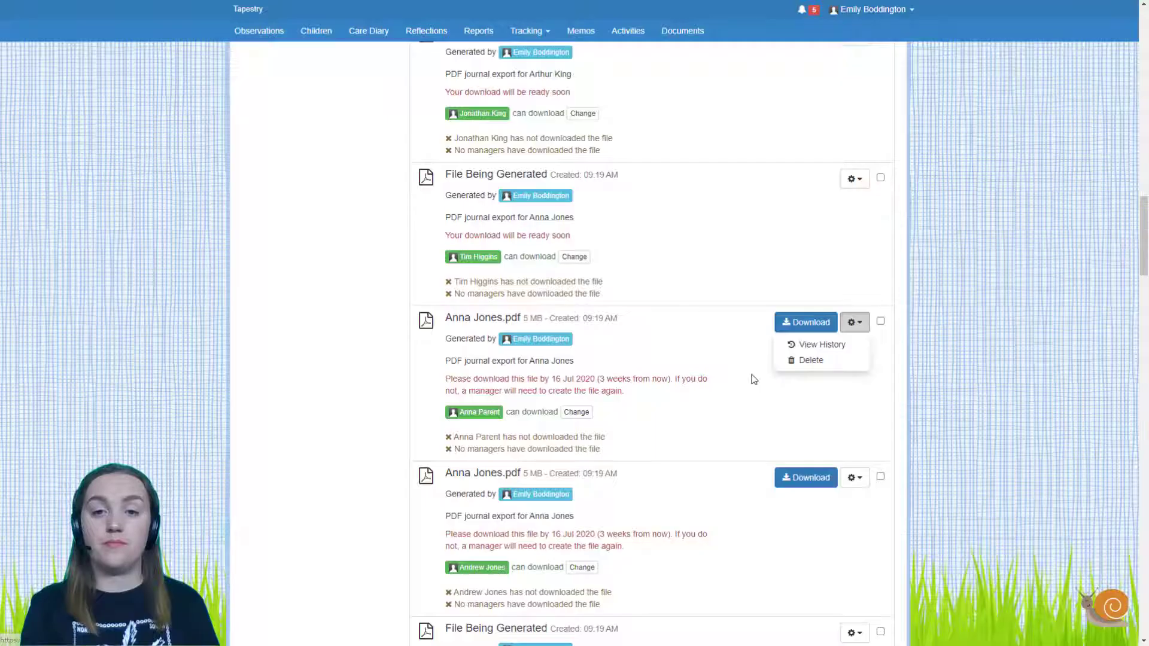
left_click(754, 380)
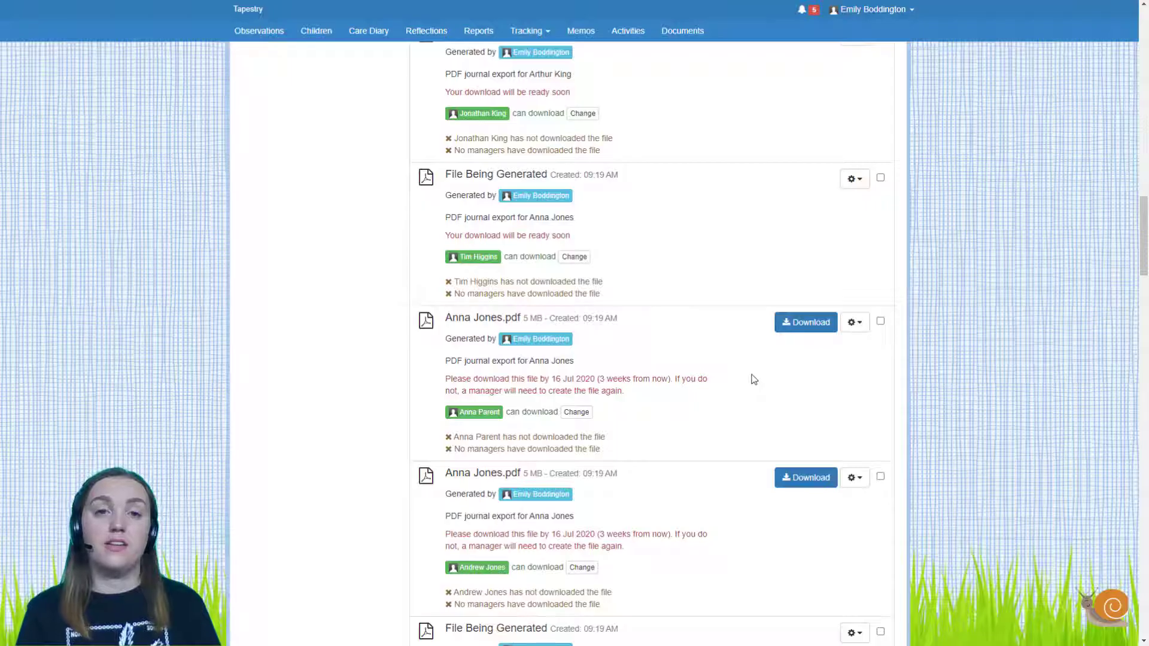